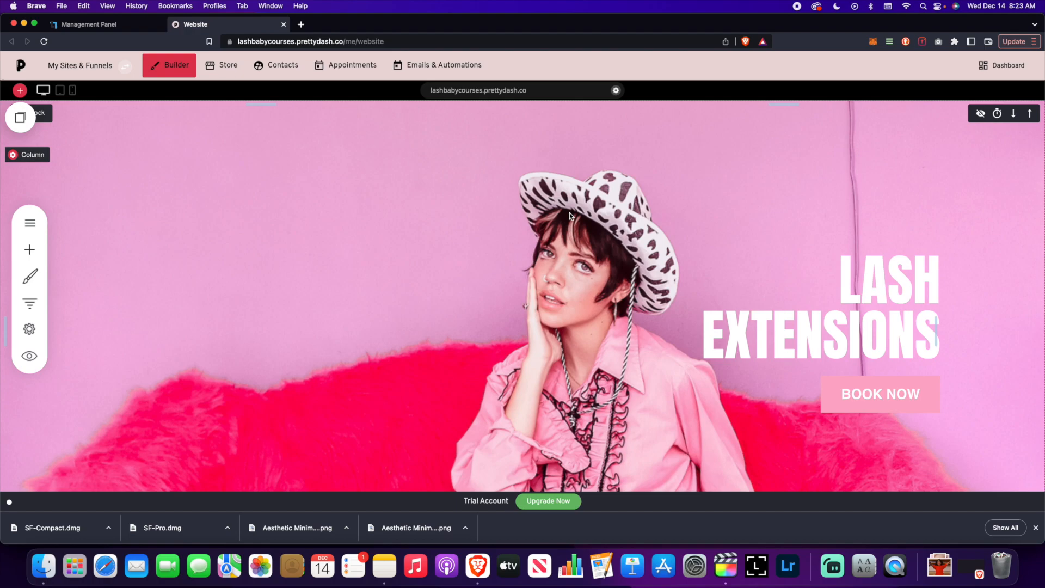
Browse Lists & Subscribers, view the empty Default list, and open then dismiss Add List.
left_click(457, 68)
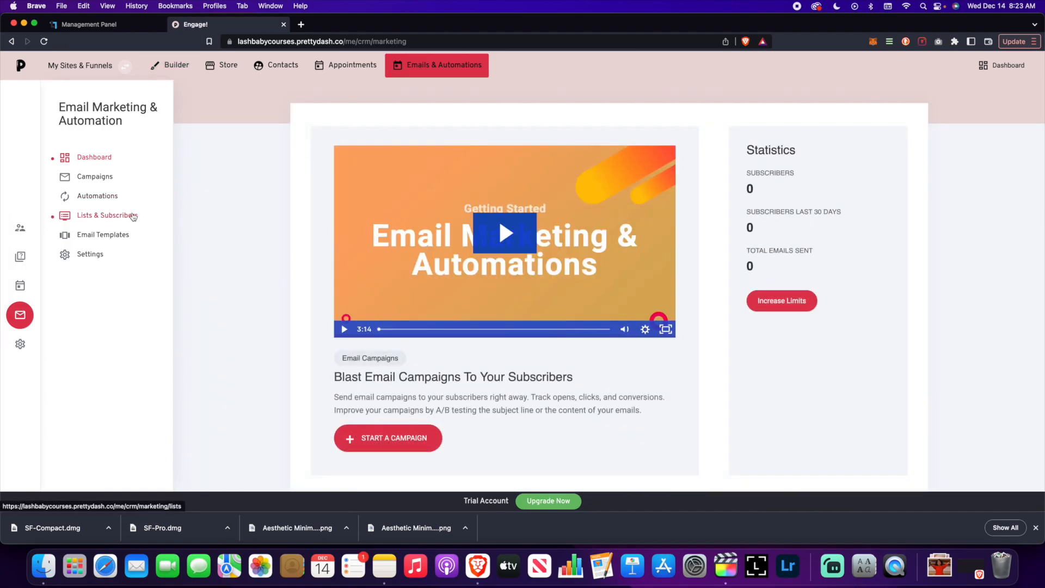
left_click(121, 216)
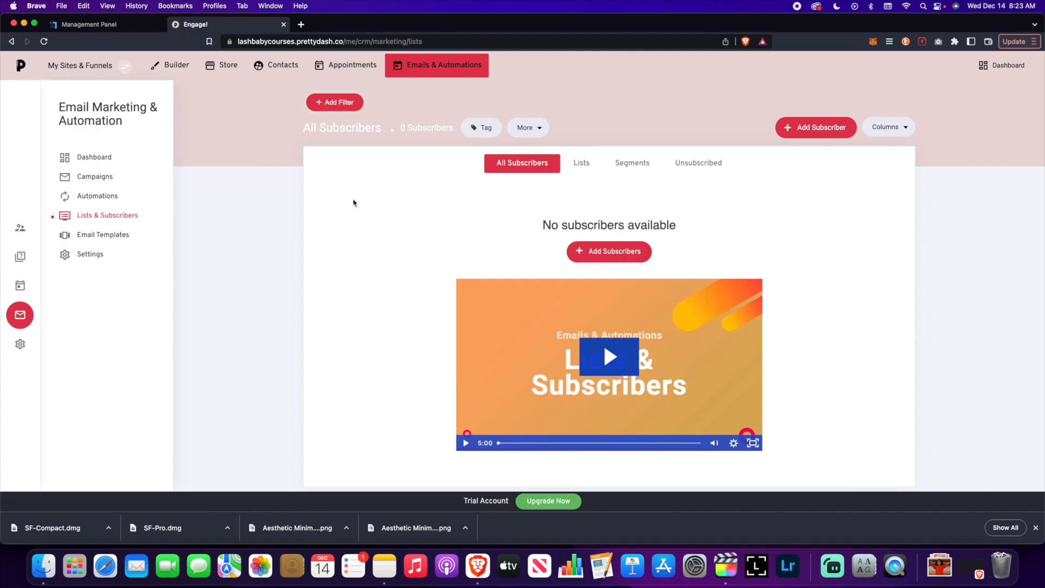
left_click(581, 163)
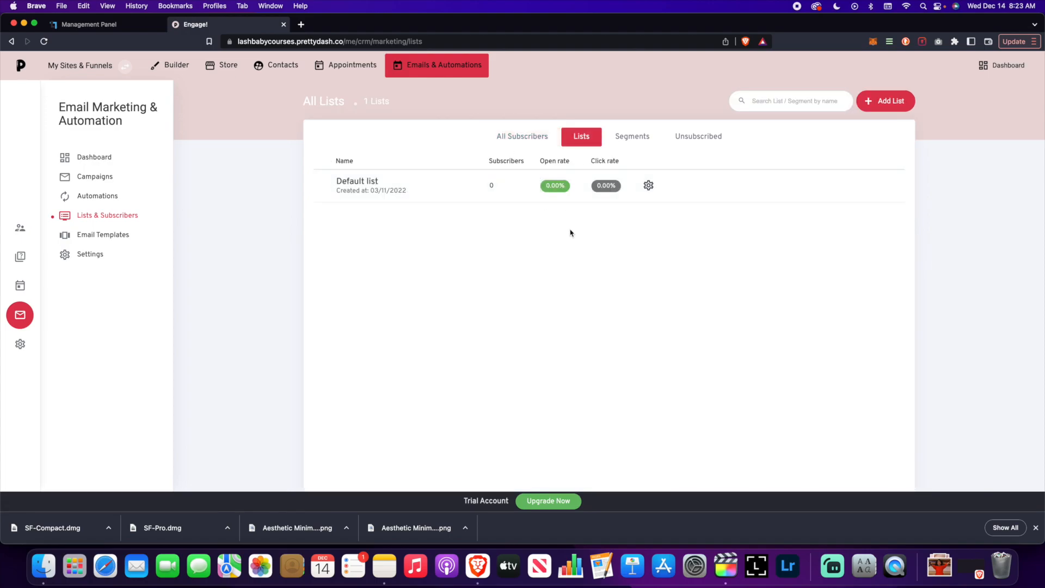
left_click(433, 189)
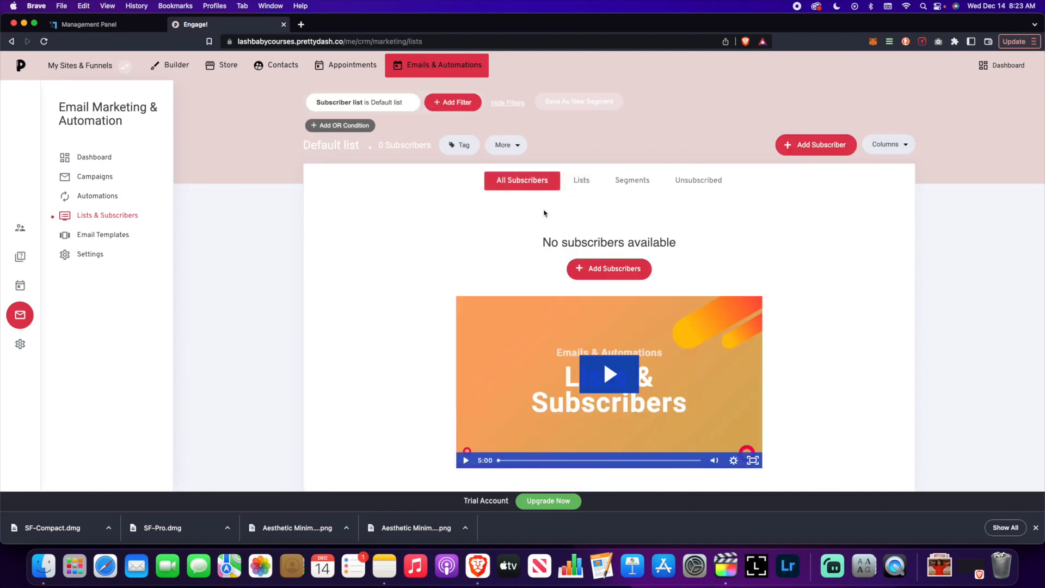
left_click(581, 181)
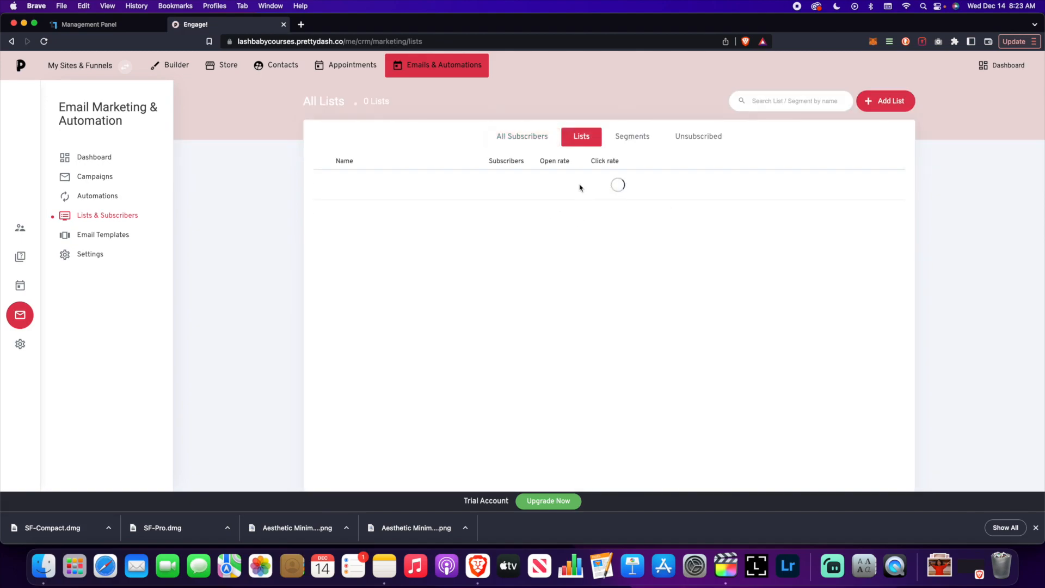
left_click(869, 108)
left_click(573, 228)
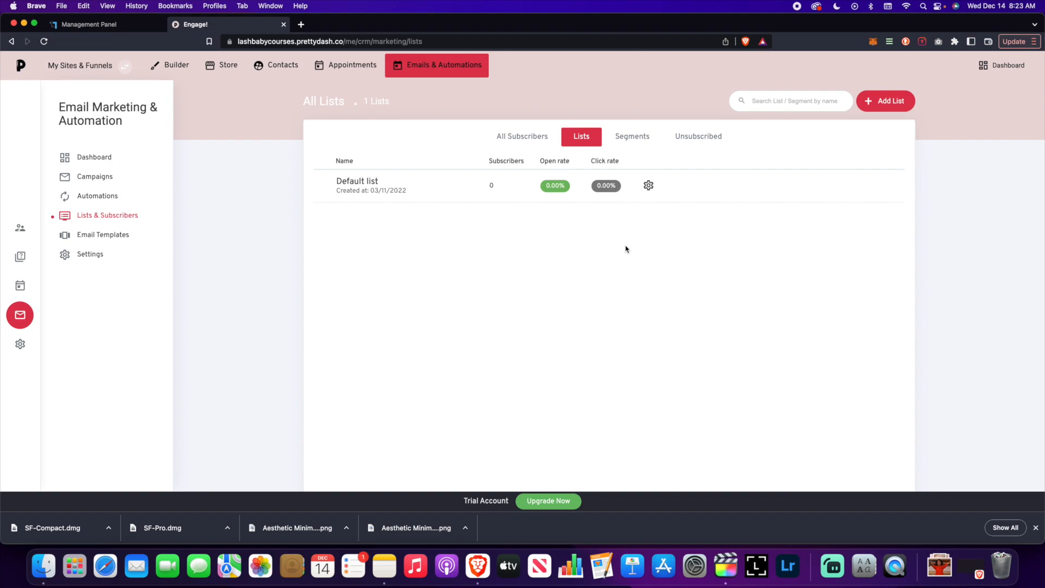
Switch to the Segments tab and open, then close, the New Segment dialog without saving.
left_click(643, 137)
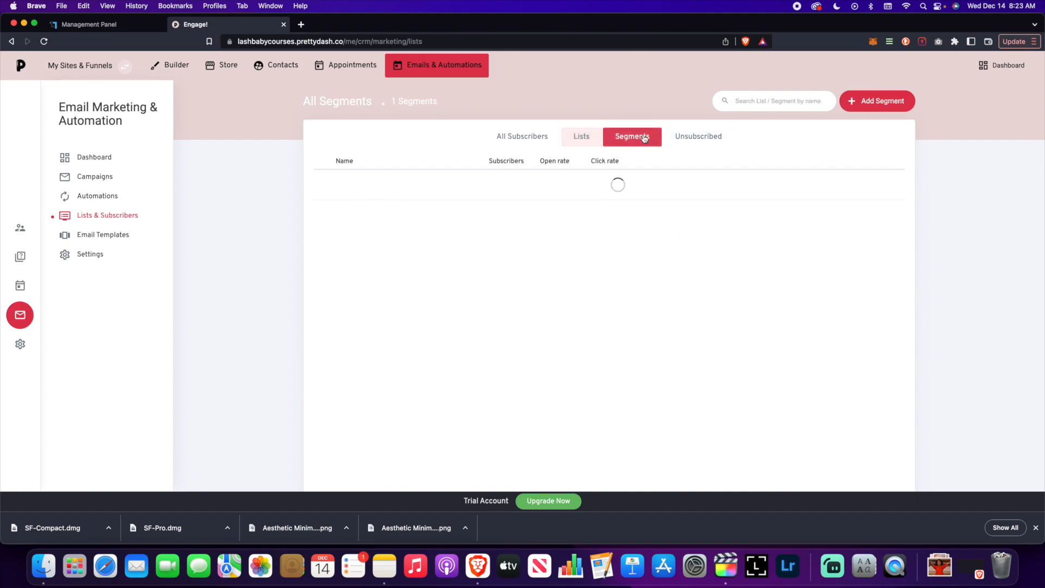
left_click(615, 220)
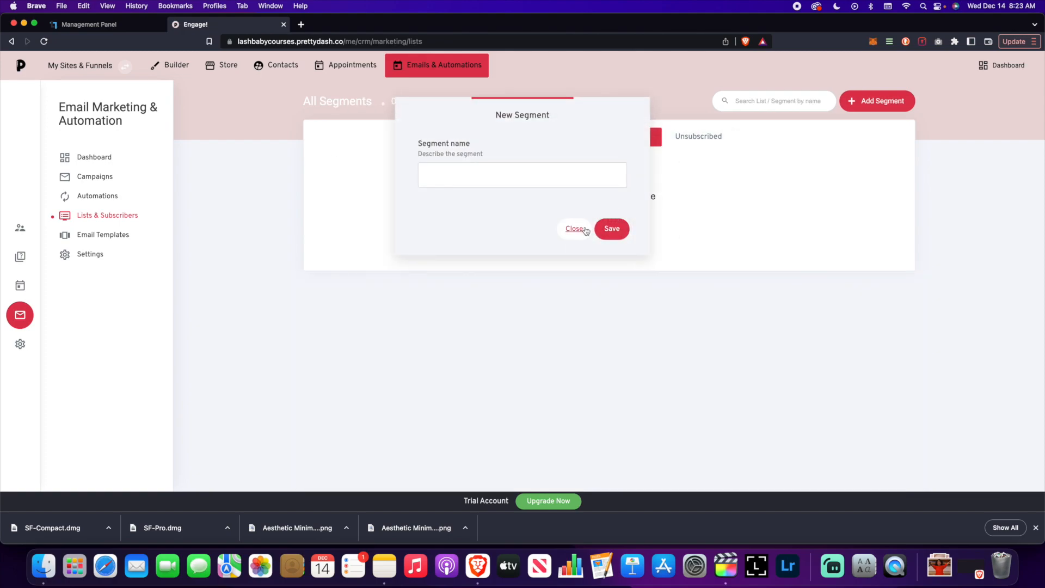
left_click(578, 228)
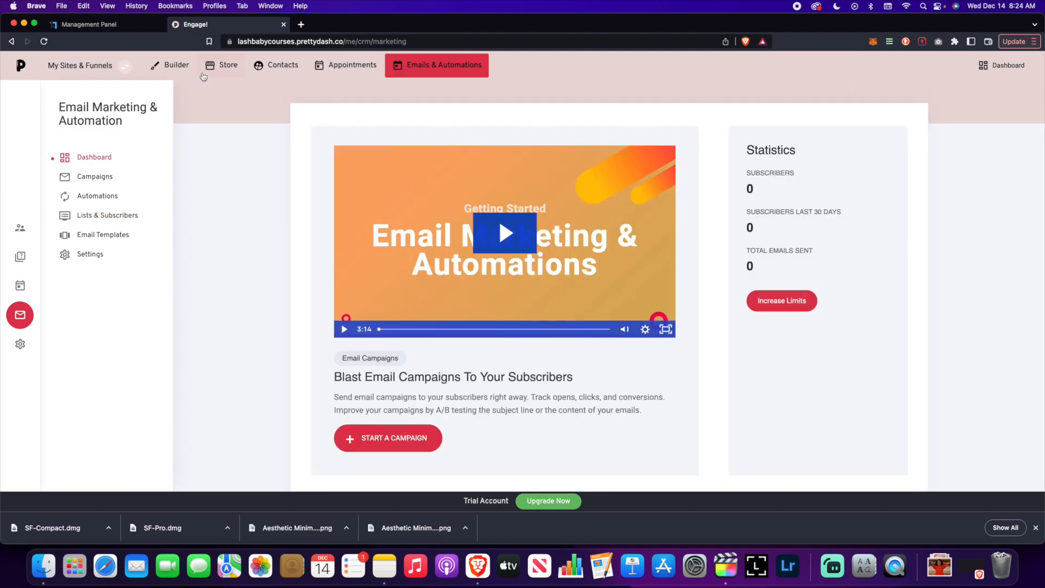
Add a new page from the Empty Page template in Pages & Popups, creating test-email-page.
left_click(185, 67)
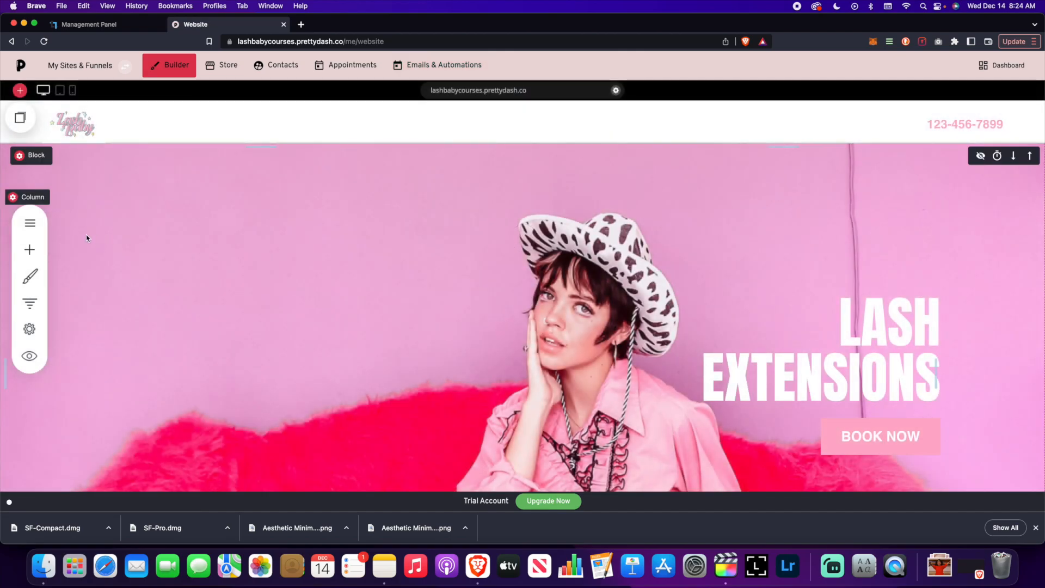
left_click(29, 222)
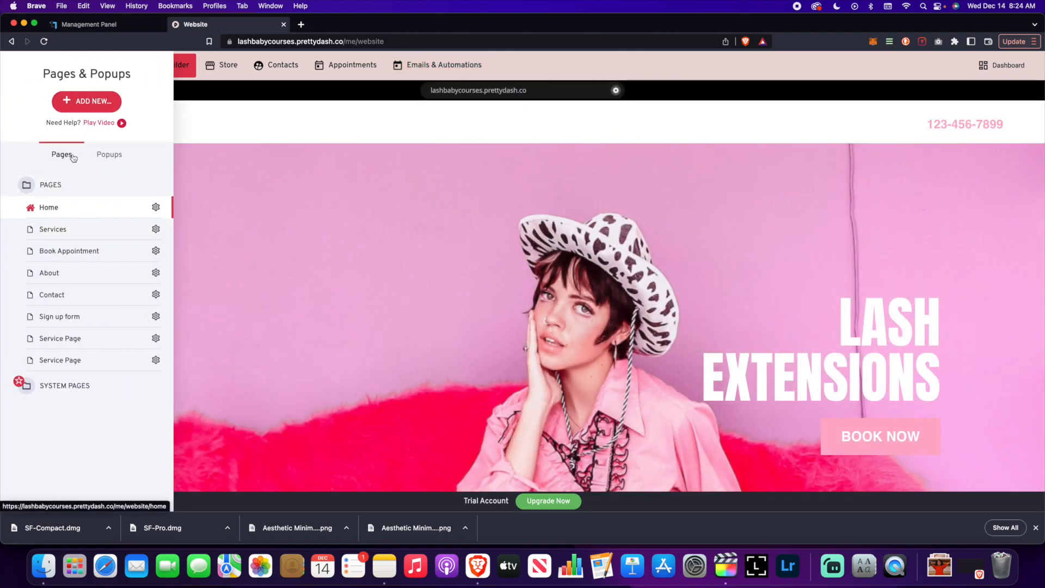
left_click(89, 101)
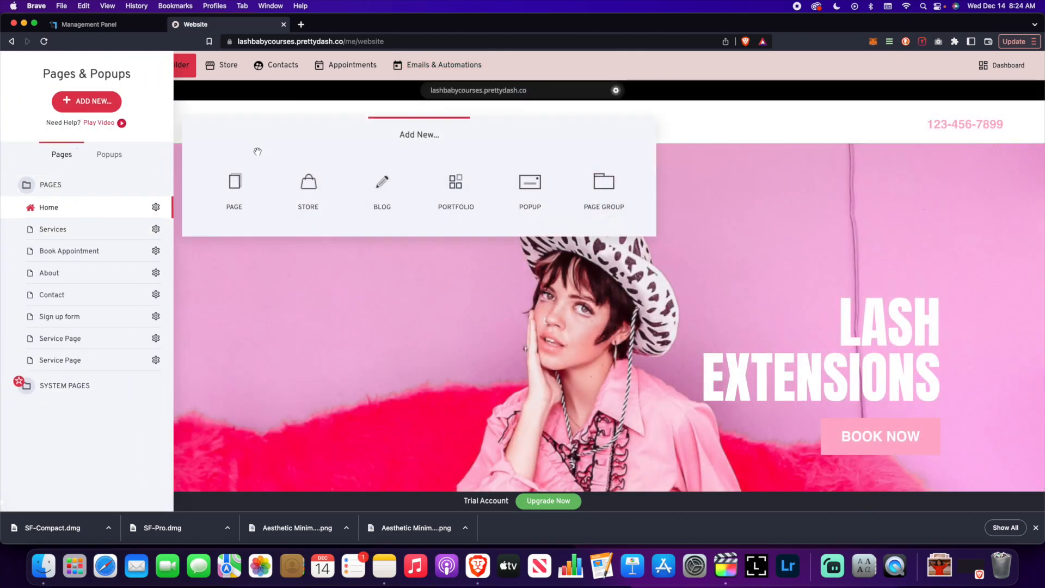
left_click(234, 185)
left_click(126, 269)
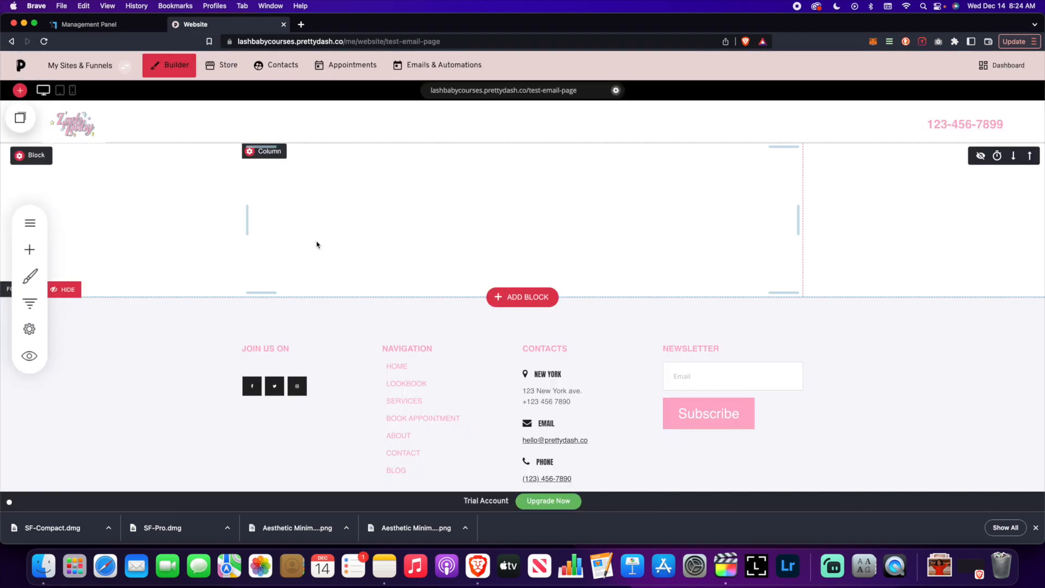
Drag a Form widget onto the new page, adding a Name/Email/Subject/Message contact form.
left_click(29, 249)
scroll(82, 272, "down", 5)
left_click(52, 324)
left_click_drag(52, 324, 497, 175)
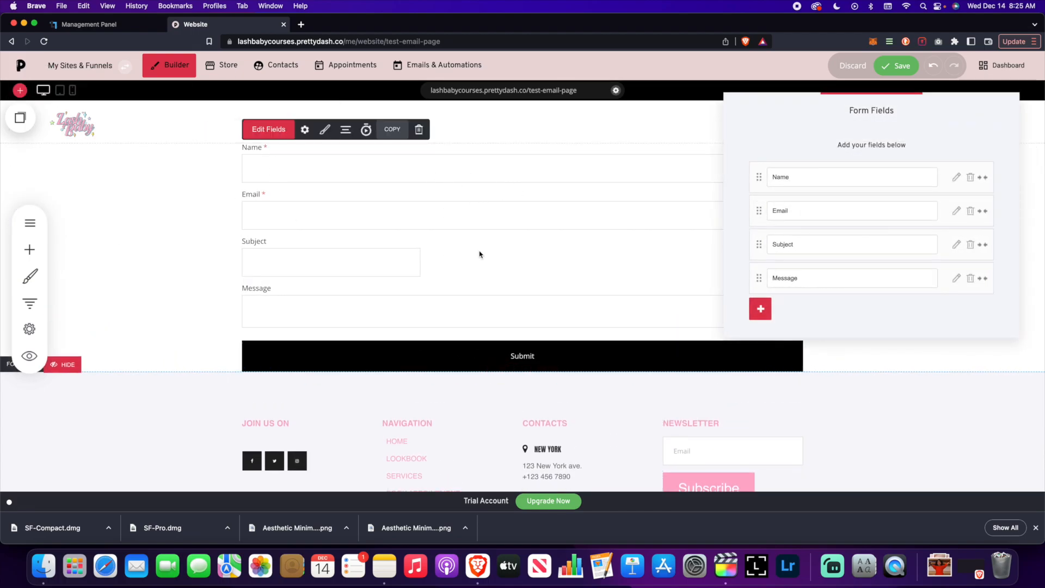
left_click(293, 180)
Link the contact form to the Default email list in its settings and save the page.
left_click(304, 129)
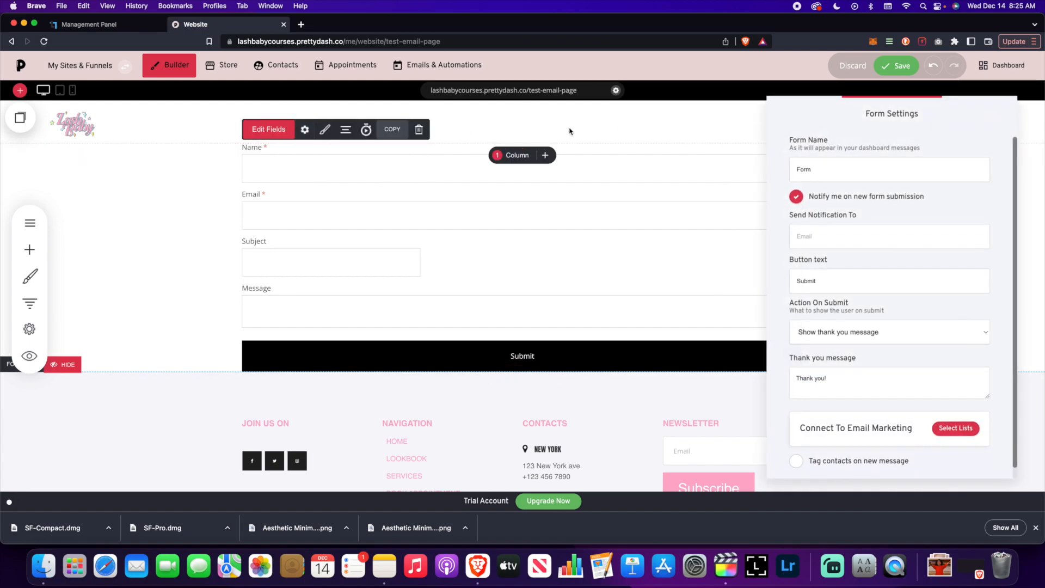
left_click_drag(877, 124, 860, 99)
scroll(877, 278, "down", 1)
left_click(864, 427)
left_click(865, 427)
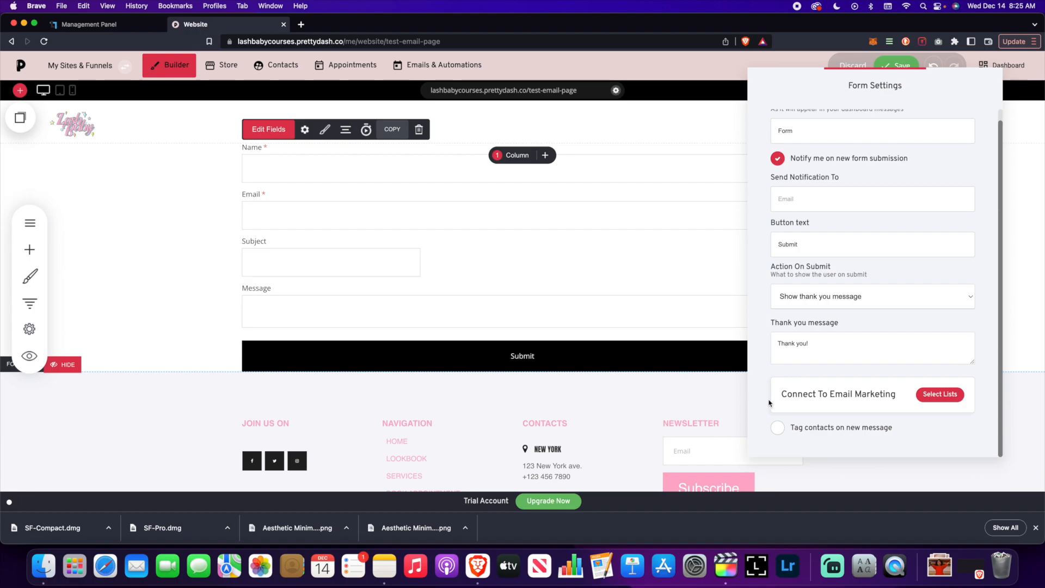
left_click(928, 395)
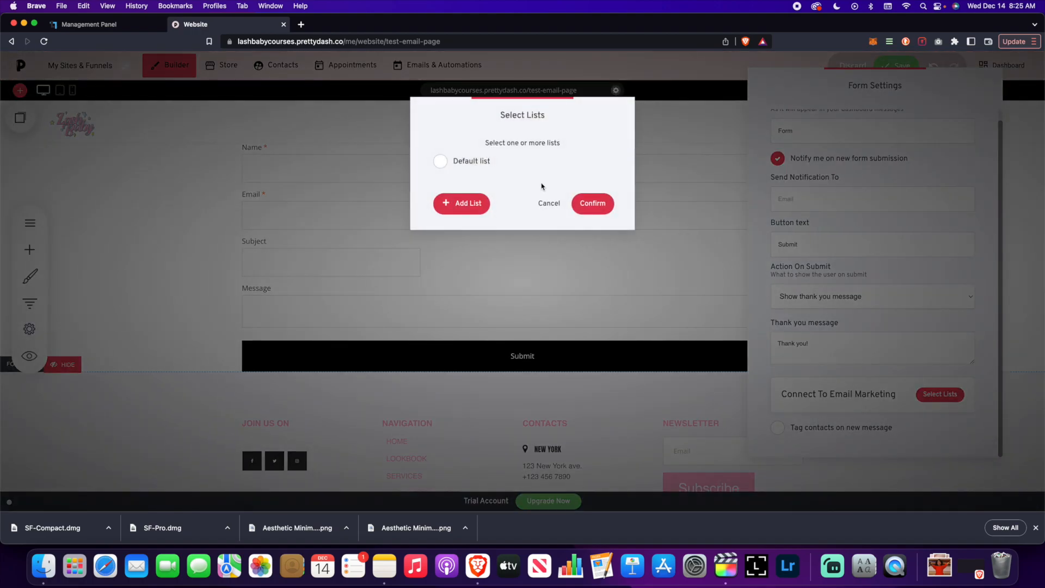
left_click(481, 162)
left_click(462, 203)
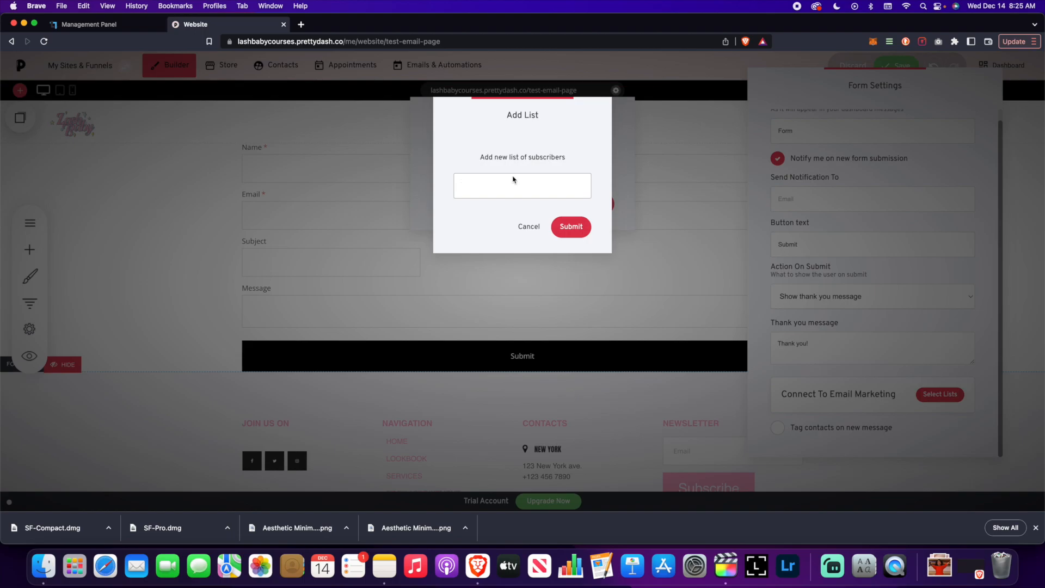
left_click(528, 226)
left_click(484, 160)
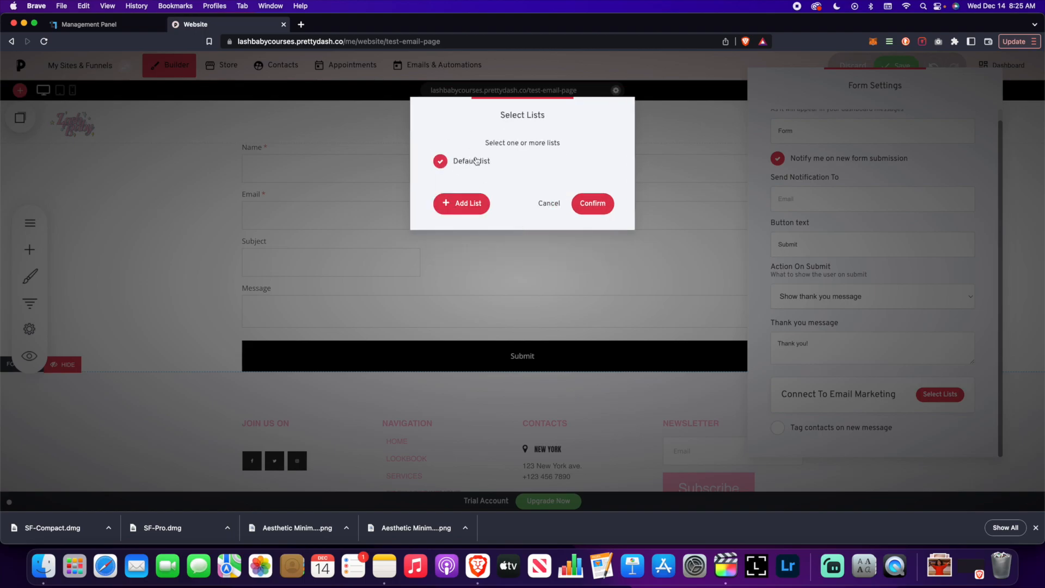
left_click(593, 205)
left_click(687, 208)
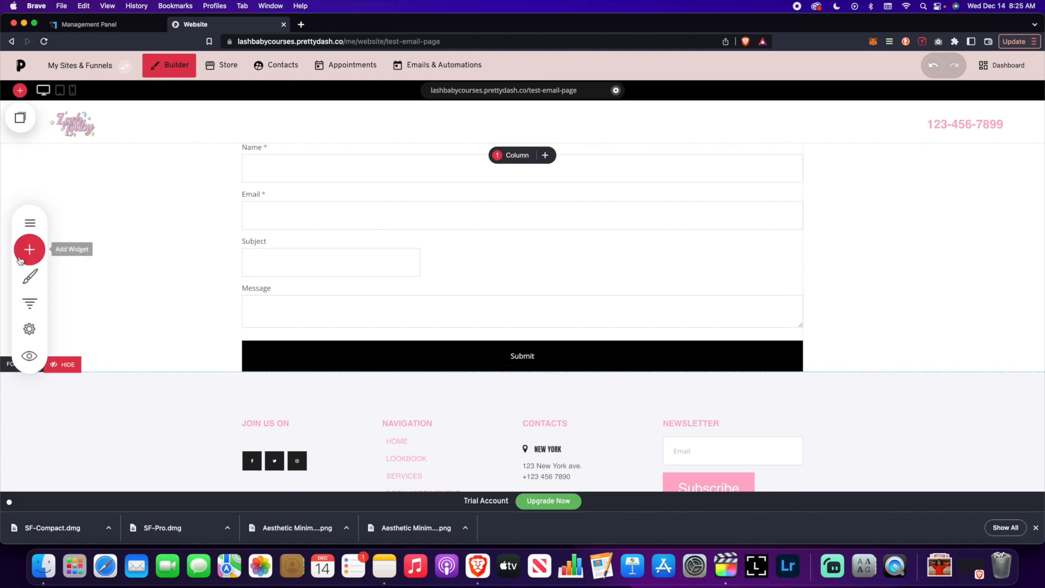
Place a member login widget below the contact form.
left_click(30, 223)
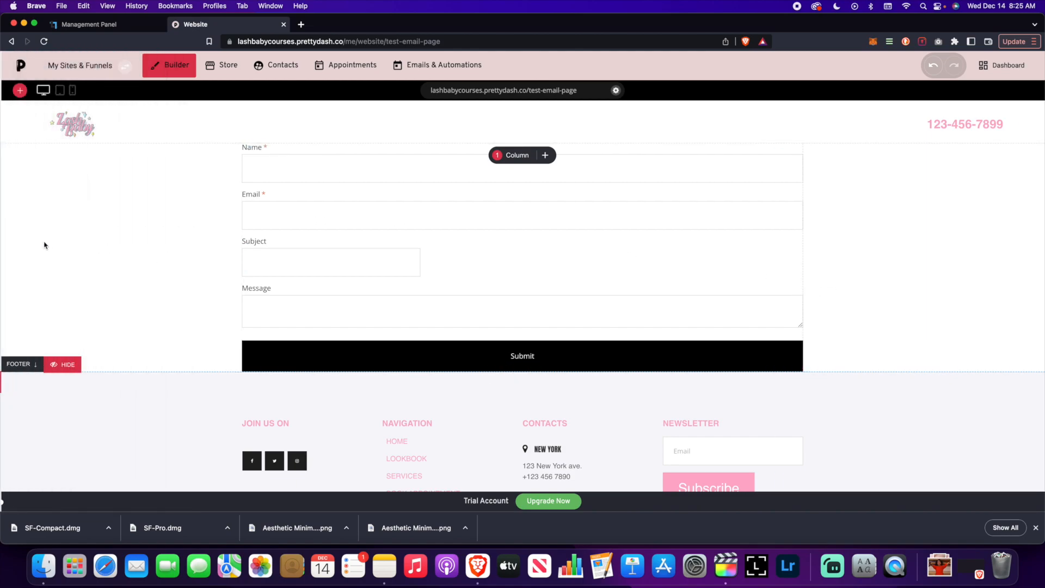
left_click(28, 247)
scroll(93, 260, "down", 5)
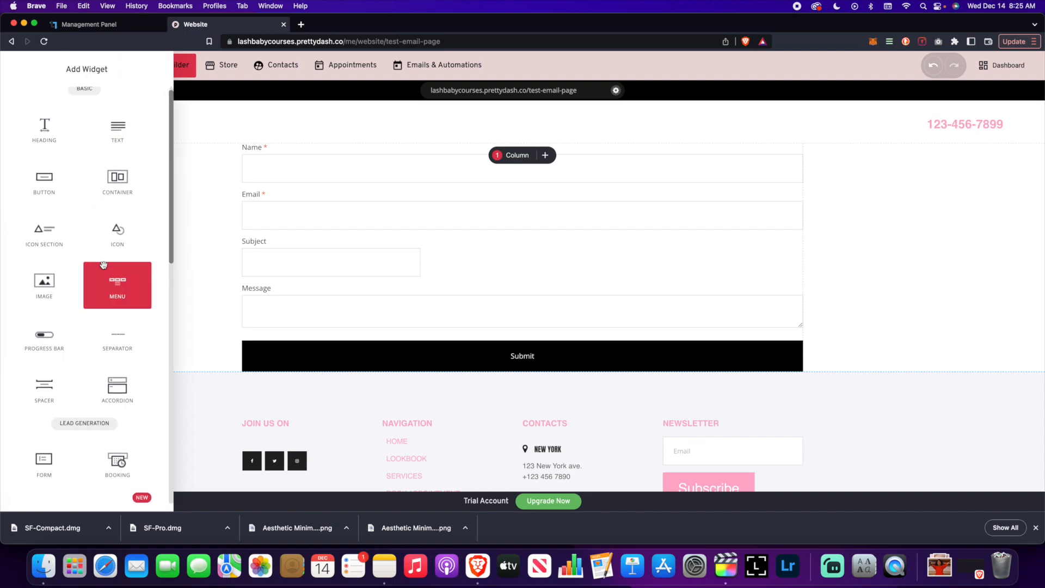
scroll(103, 265, "down", 4)
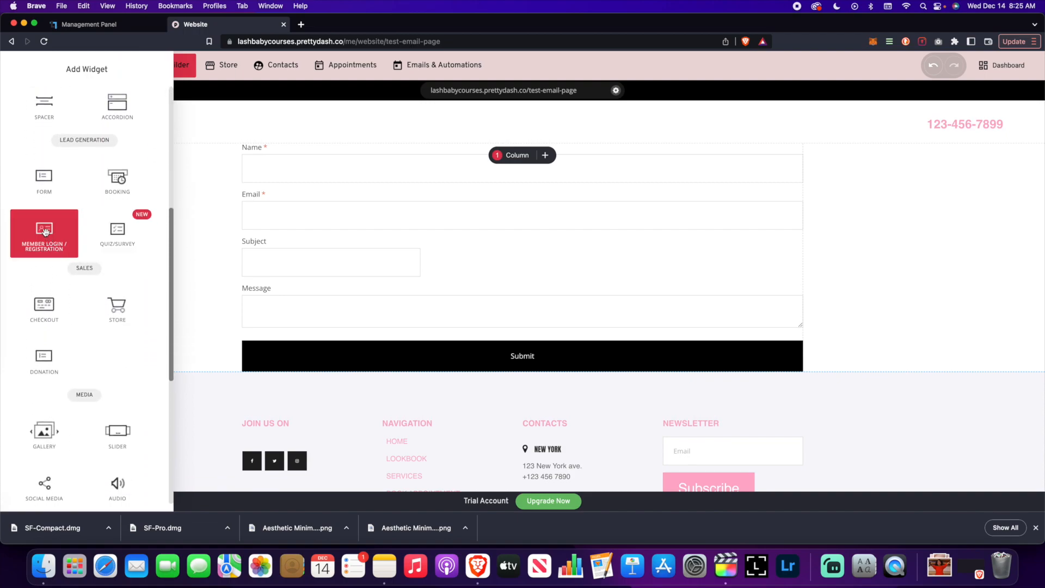
left_click_drag(44, 231, 457, 358)
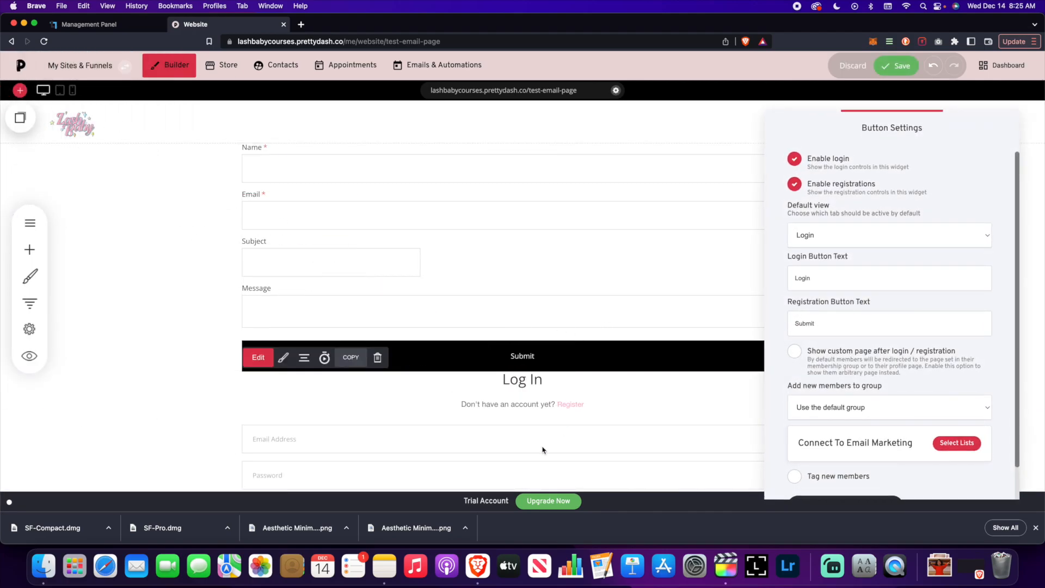
Check the login widget's email list picker and close it without linking a list.
scroll(852, 294, "down", 2)
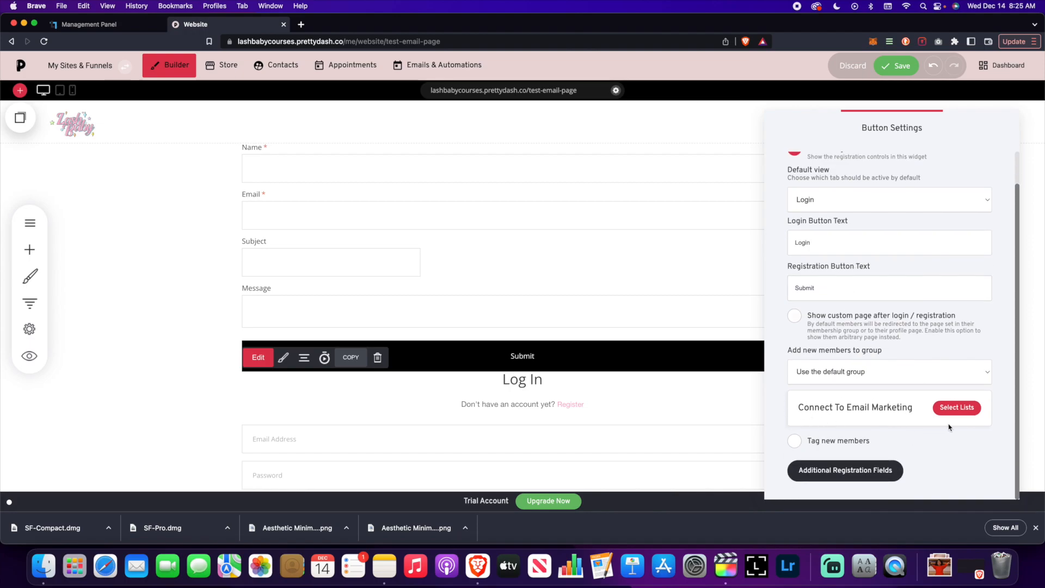
left_click(968, 414)
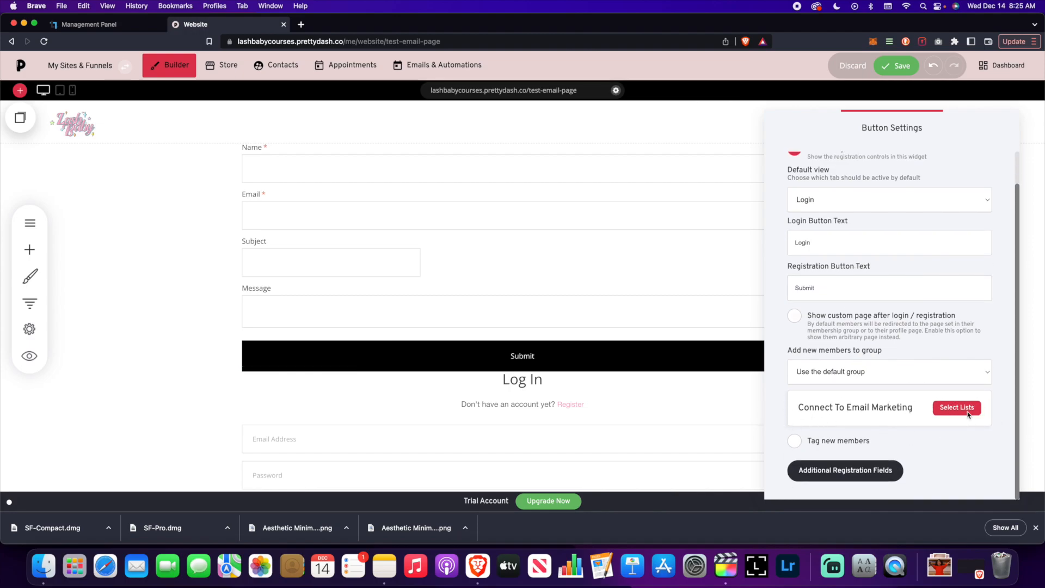
left_click(549, 203)
scroll(906, 298, "up", 2)
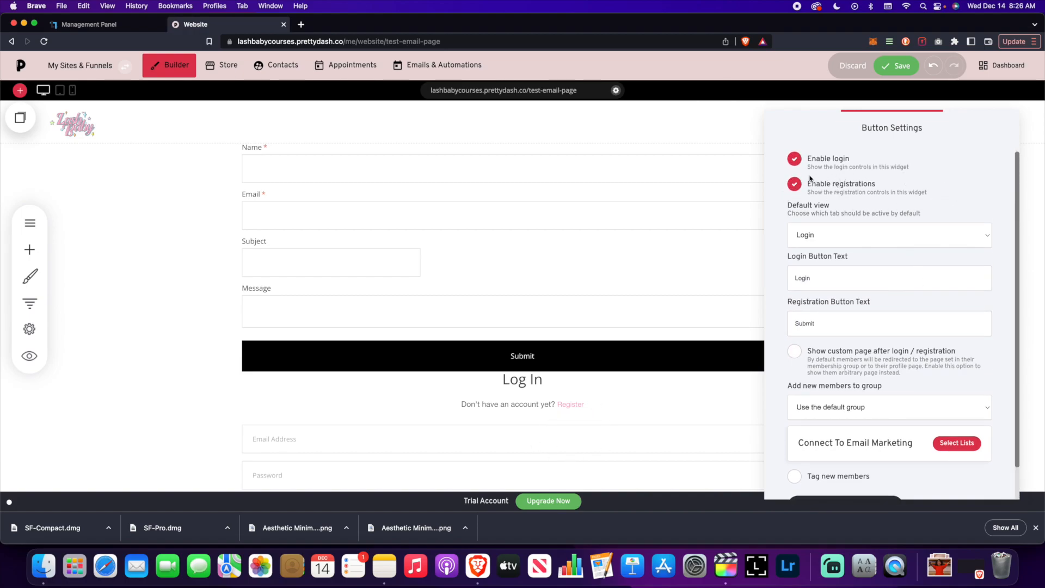
scroll(892, 326, "down", 2)
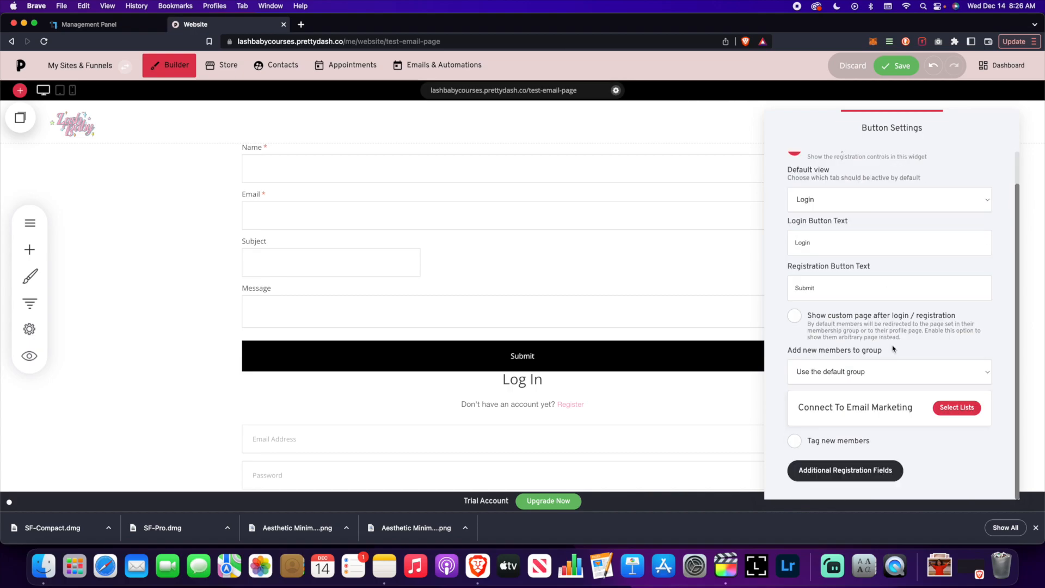
left_click(956, 408)
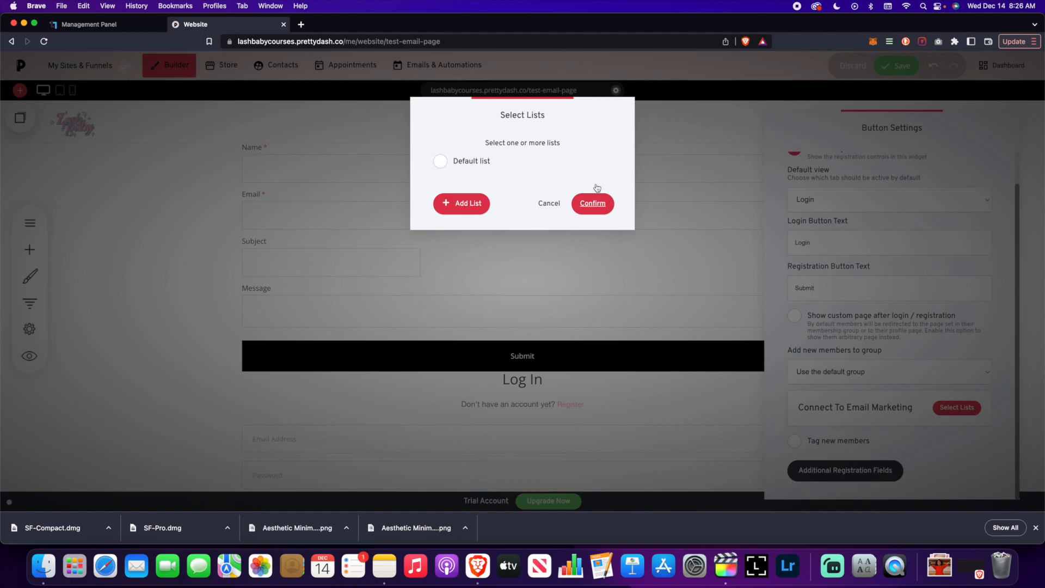
left_click(551, 204)
Insert an Empty Block beneath the login form.
scroll(552, 208, "down", 5)
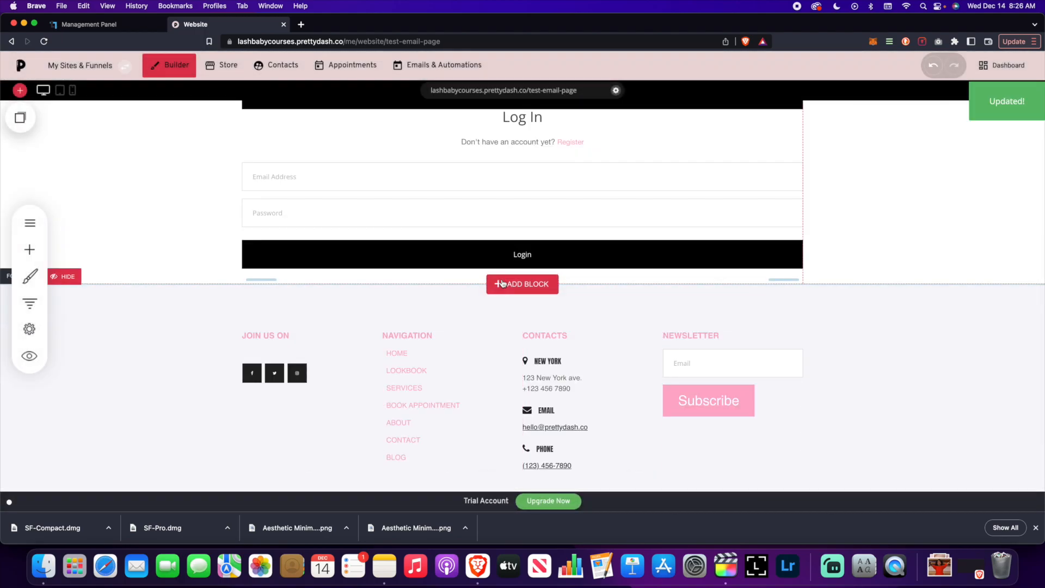
left_click(515, 283)
left_click(127, 386)
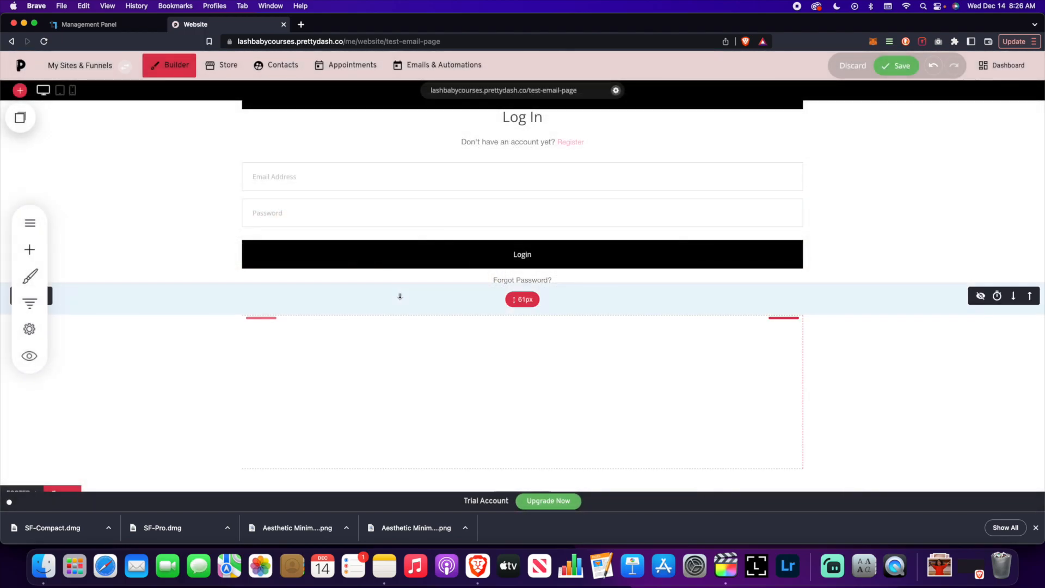
scroll(392, 296, "down", 2)
Drag a Checkout widget into the empty block below the login form.
left_click(36, 250)
scroll(92, 283, "down", 5)
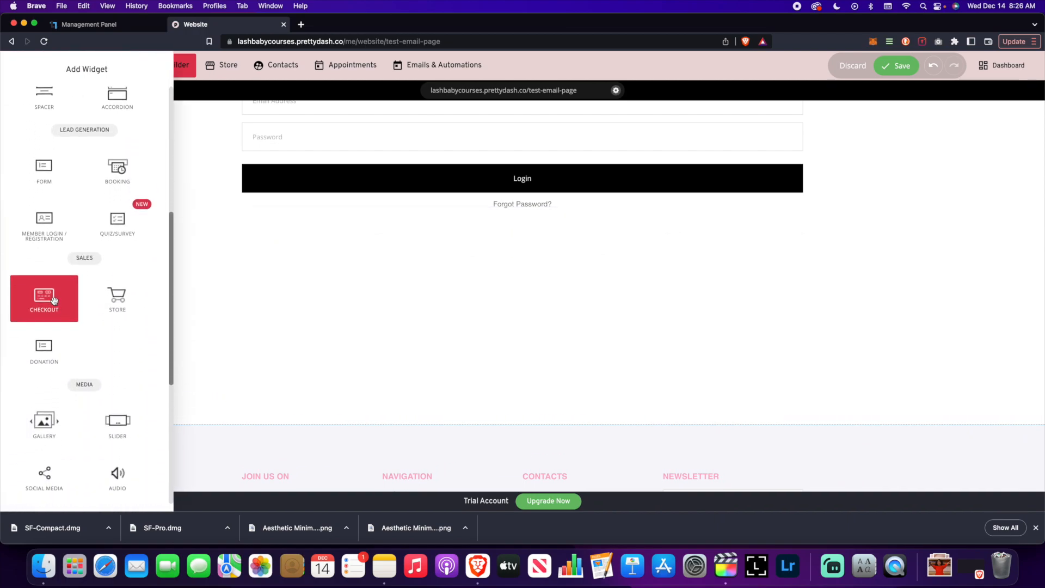
left_click_drag(47, 294, 422, 270)
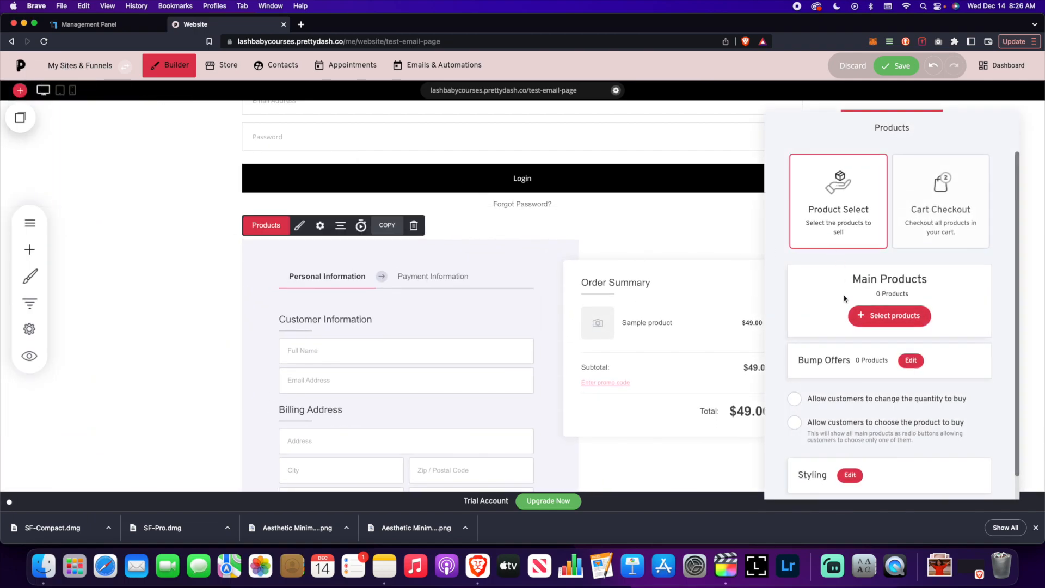
scroll(846, 298, "down", 1)
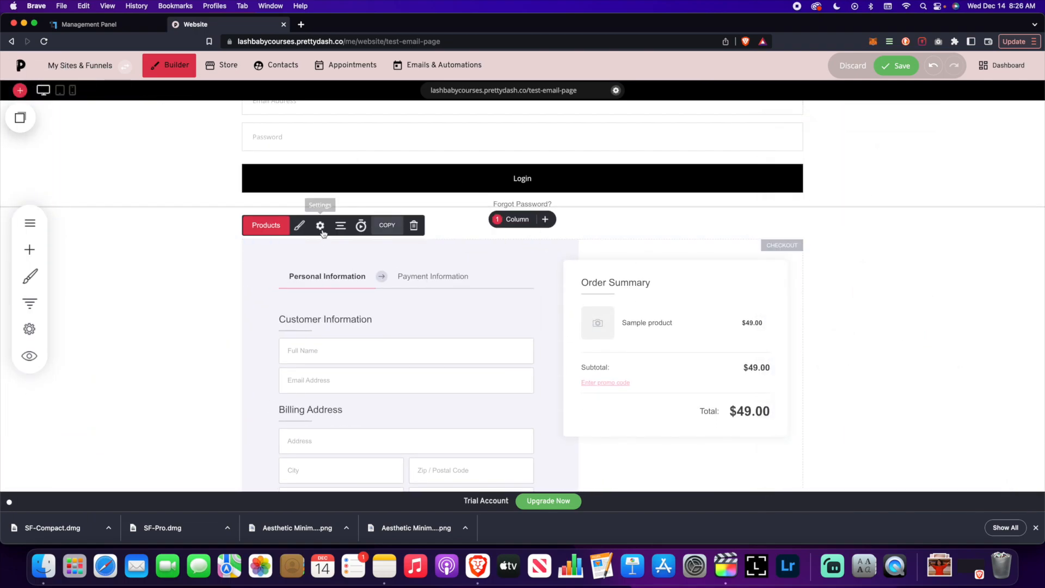
Connect the checkout widget to the Default email list and confirm the selection.
left_click(320, 225)
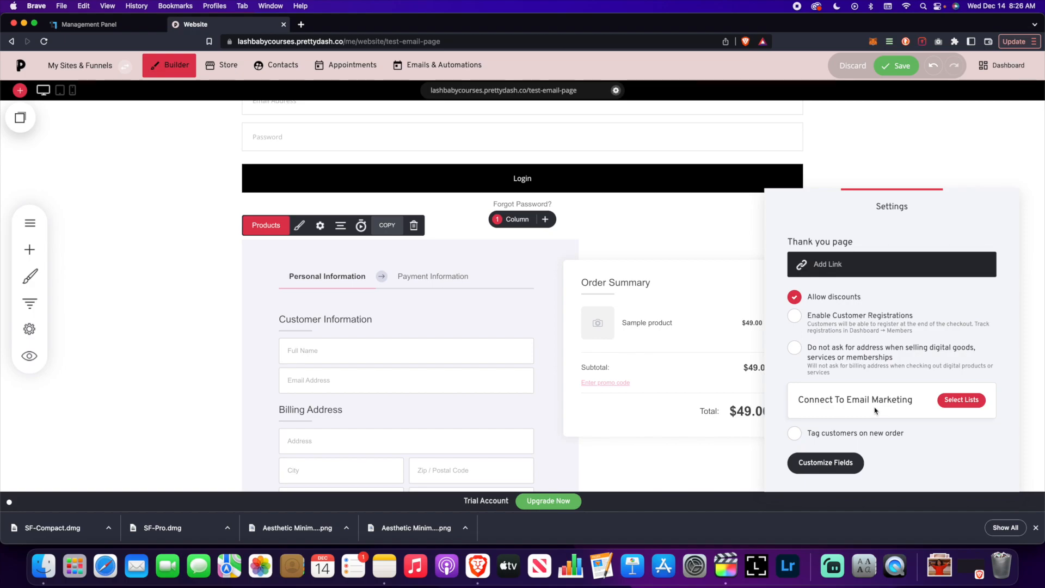
left_click(965, 400)
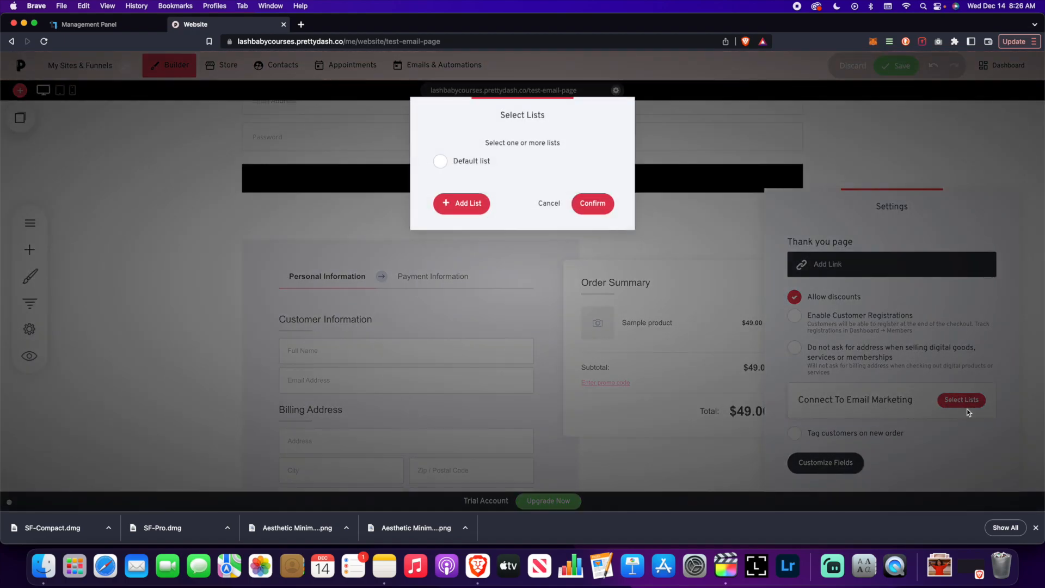
left_click(441, 160)
left_click(593, 203)
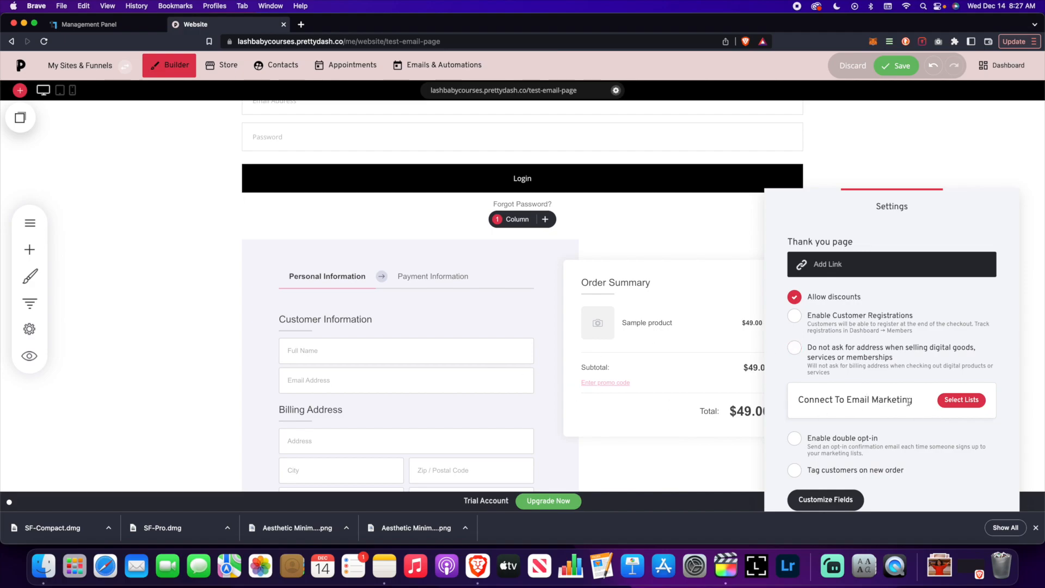
left_click(961, 400)
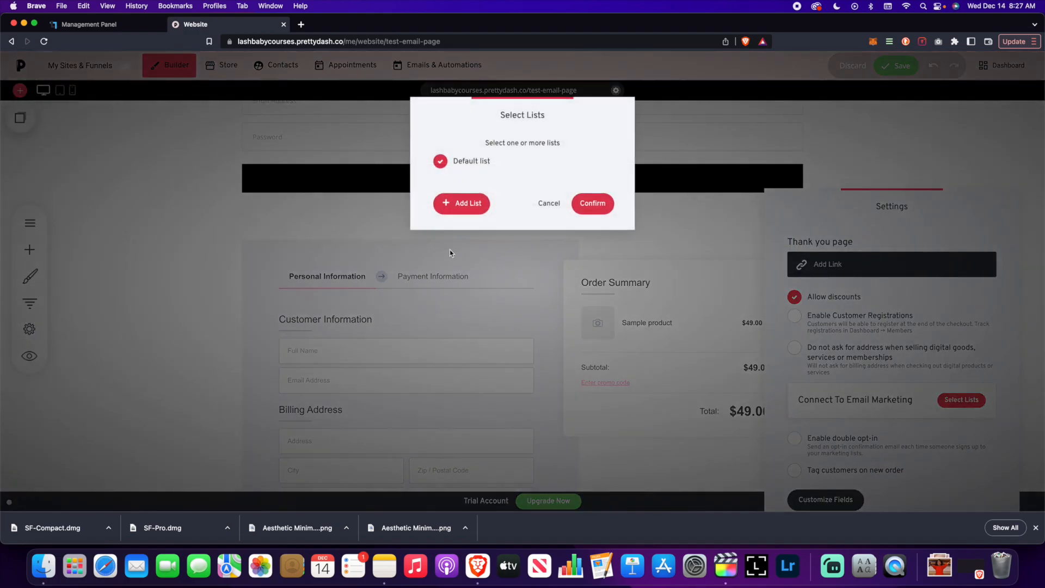
left_click(548, 203)
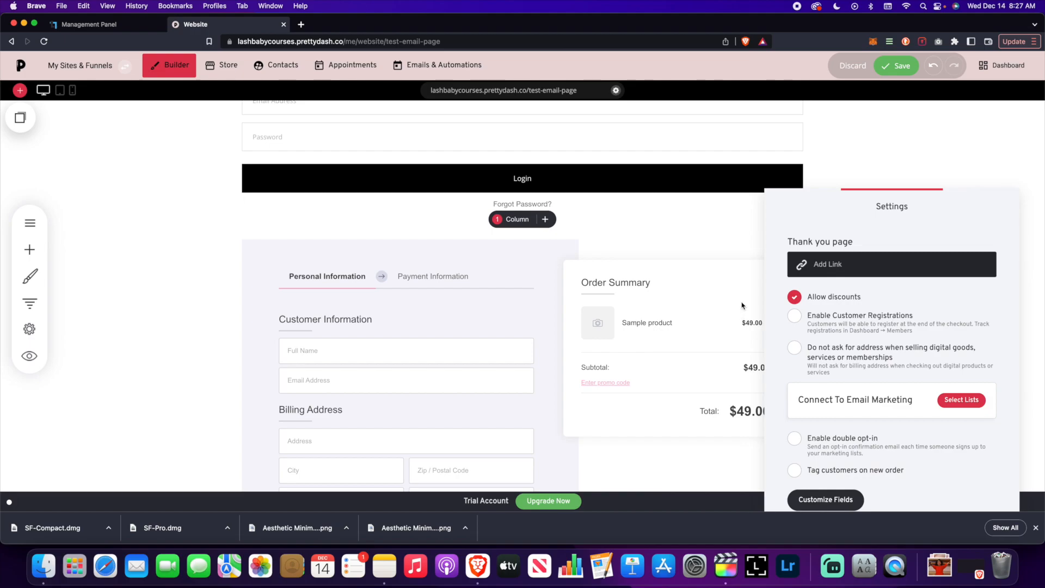
Save the page, then try a Booking widget below the checkout and undo it.
key("super+s")
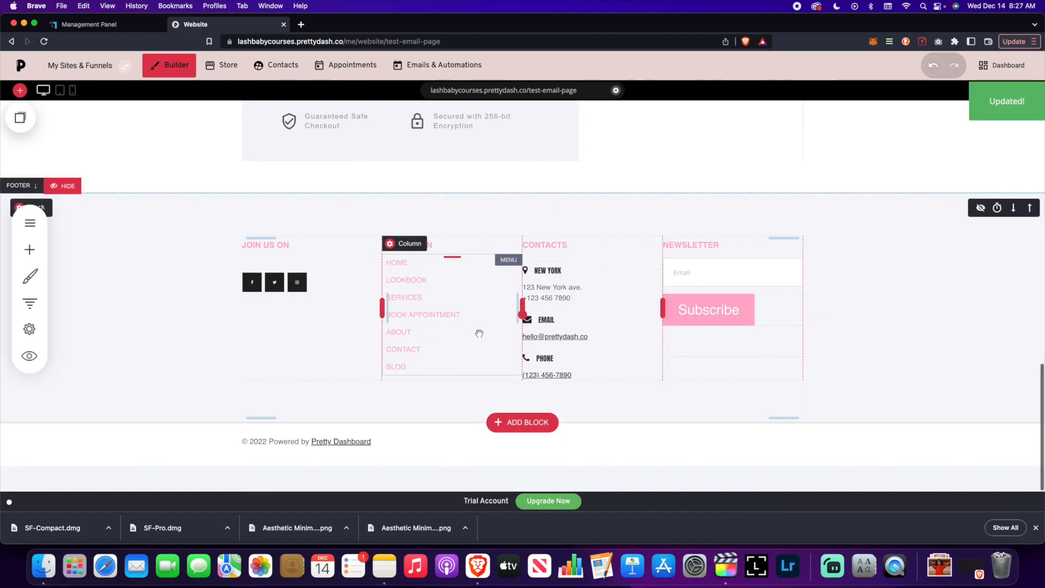
left_click(29, 249)
scroll(128, 282, "down", 5)
left_click_drag(128, 282, 242, 256)
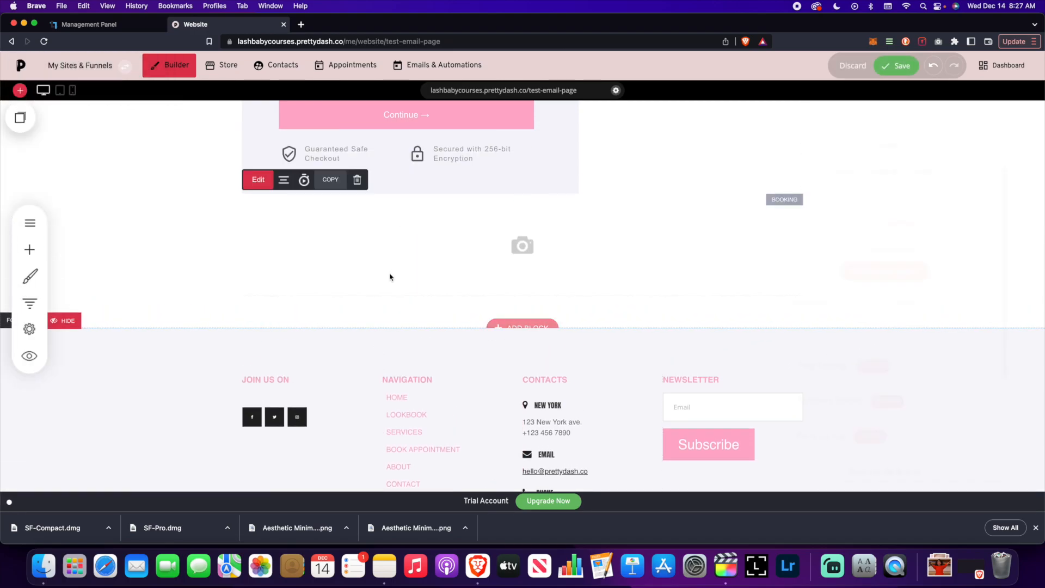
scroll(901, 433, "down", 3)
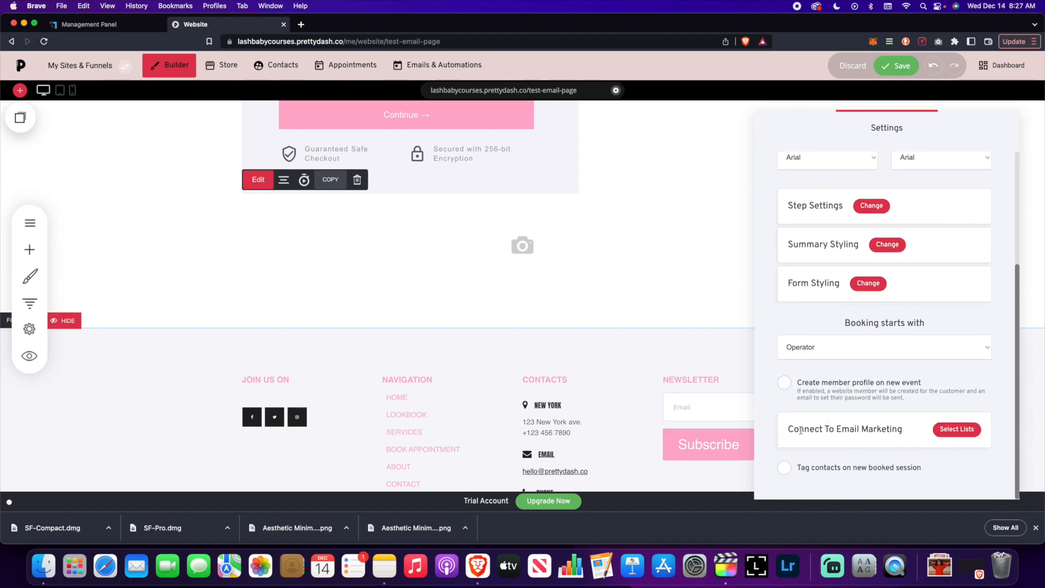
left_click(949, 428)
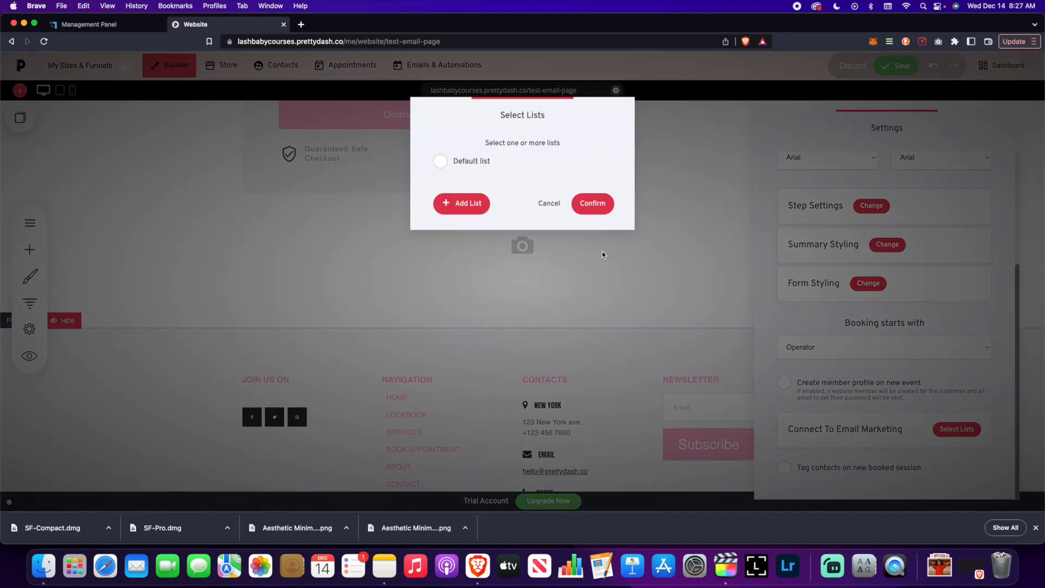
left_click(548, 202)
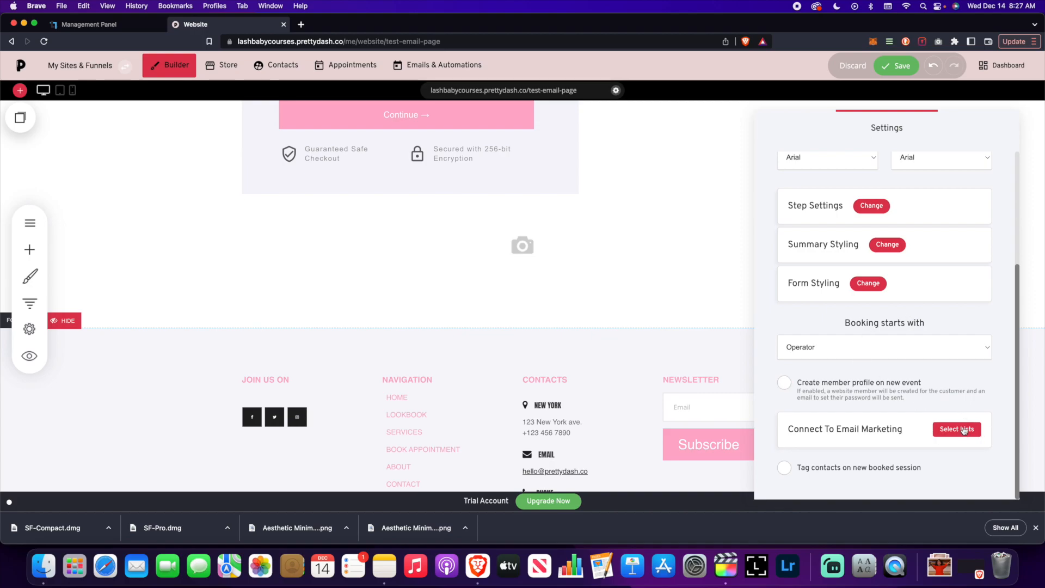
key("super+z")
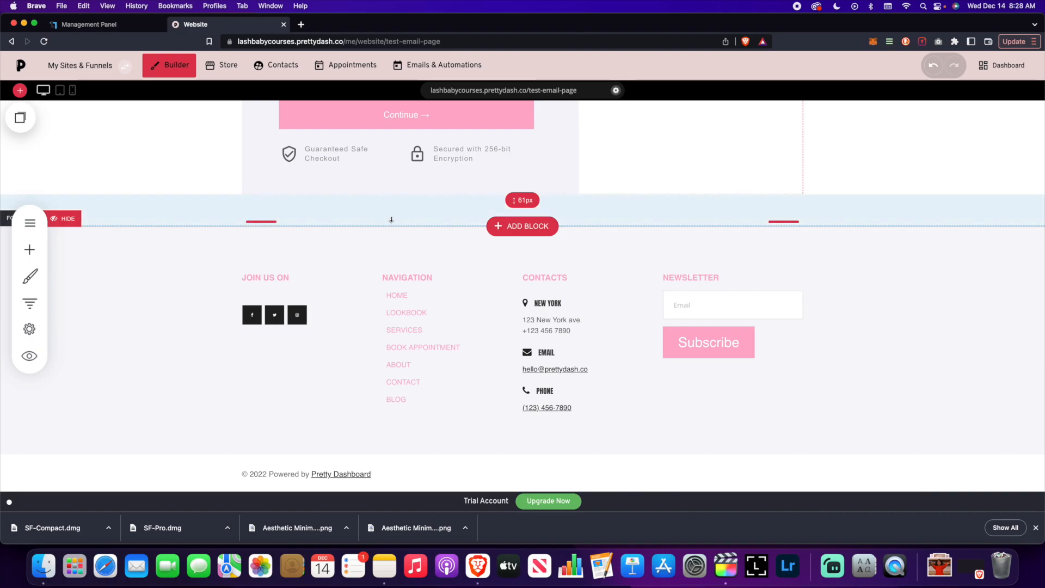
Create an automation named 'Test' under Emails & Automations > Automations and open its trigger setup.
left_click(430, 68)
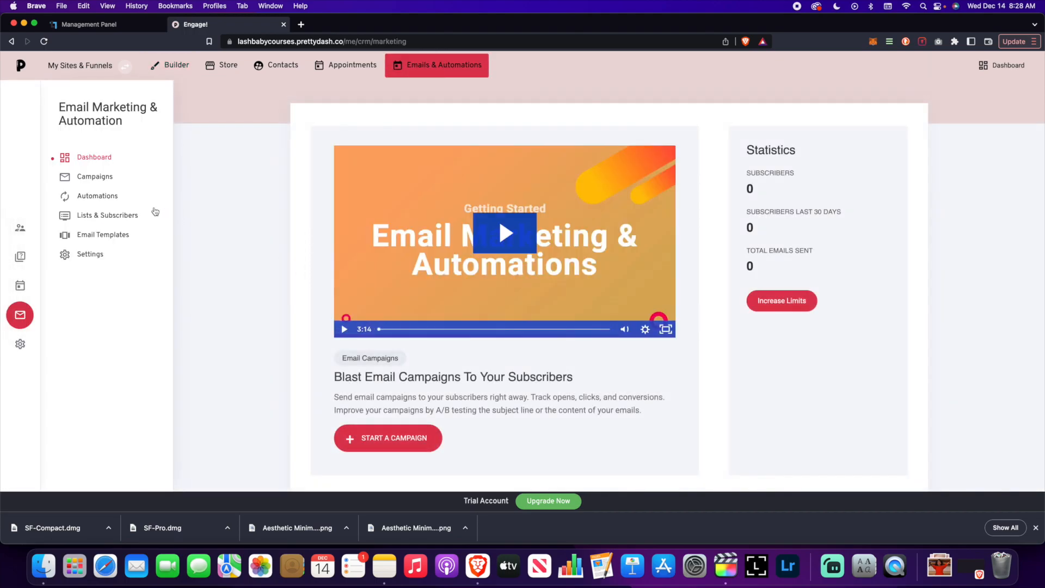
left_click(98, 195)
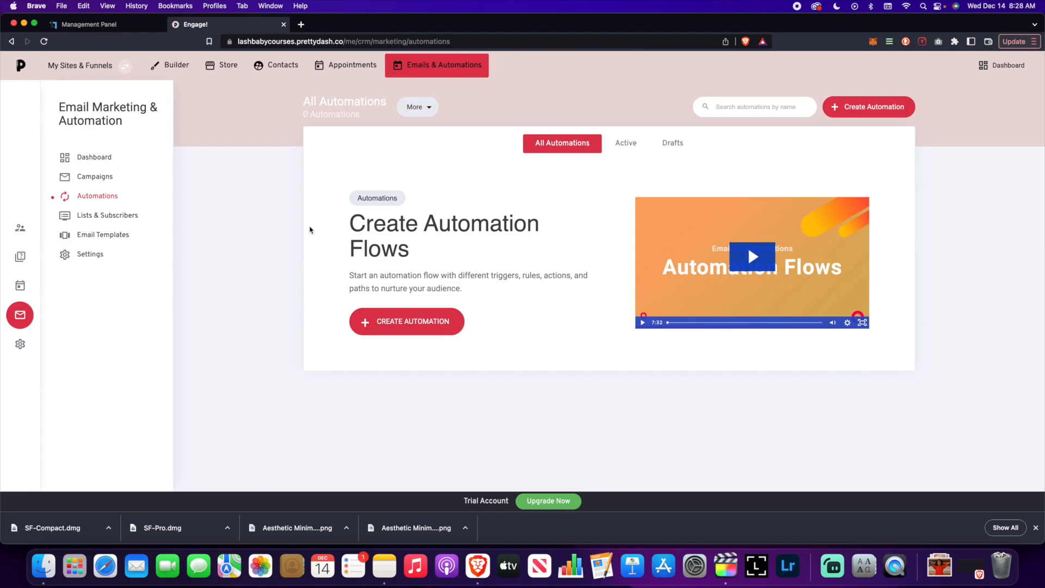
left_click(416, 321)
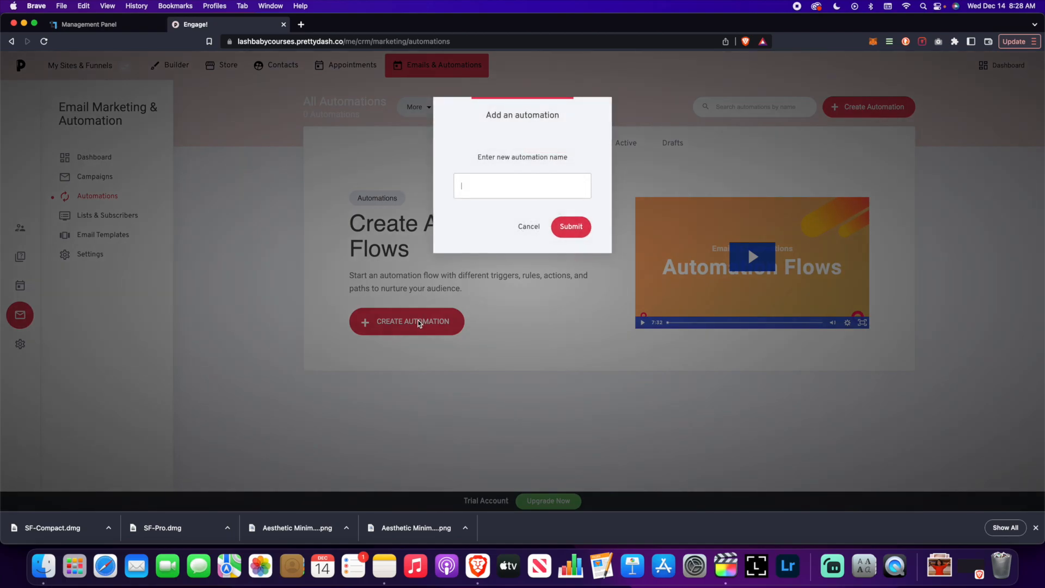
type("Test")
key("Return")
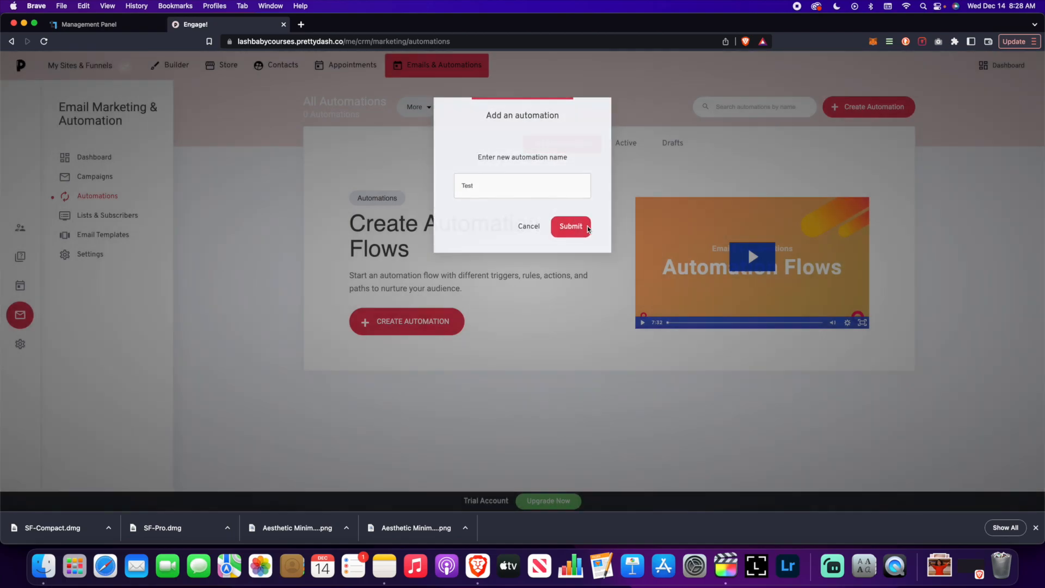
left_click(542, 154)
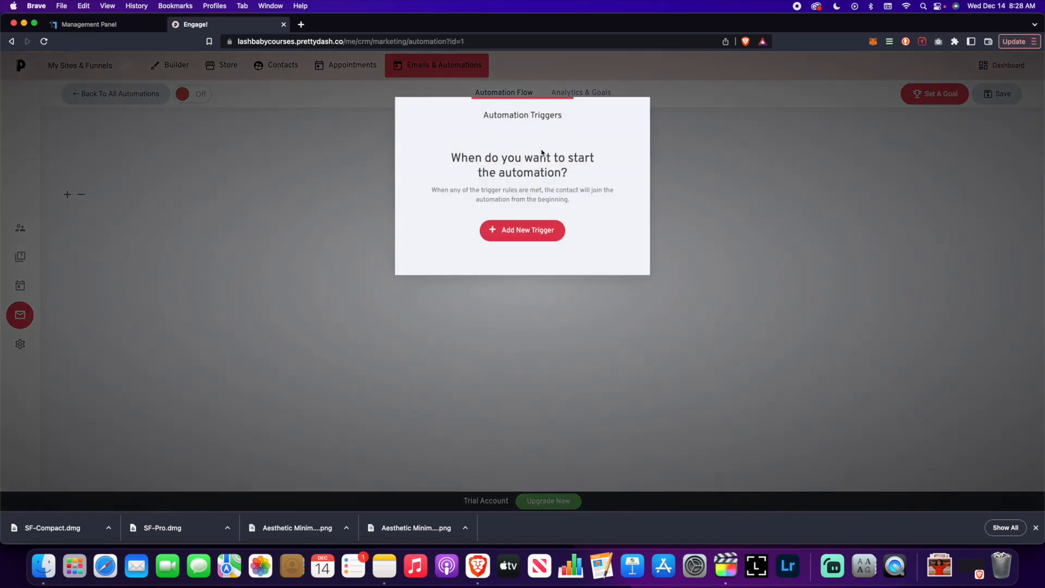
Choose the 'Tag is added' trigger and close its empty tag picker.
left_click(522, 233)
scroll(468, 246, "down", 1)
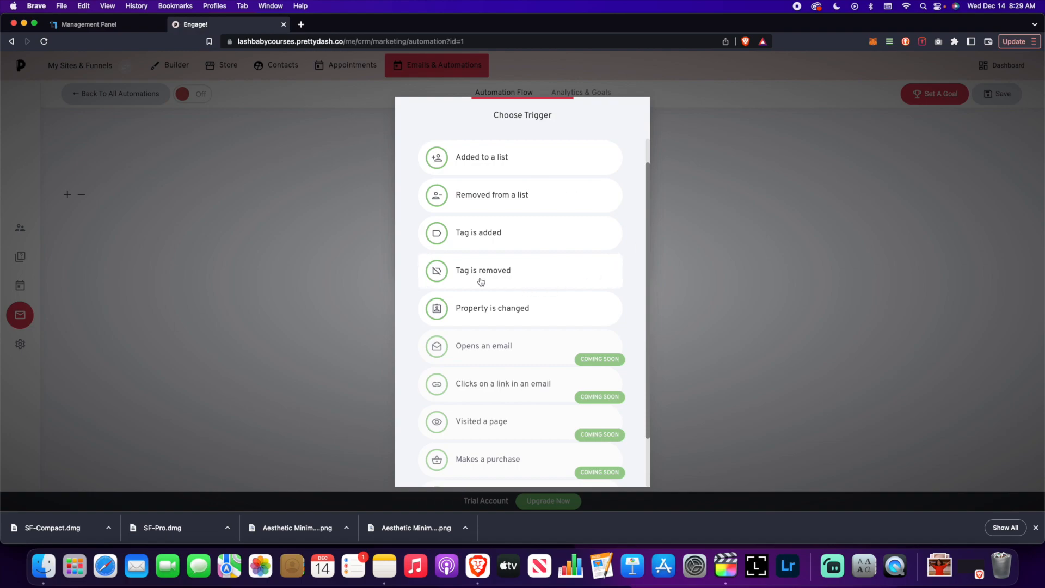
left_click(476, 235)
left_click(471, 189)
left_click(555, 206)
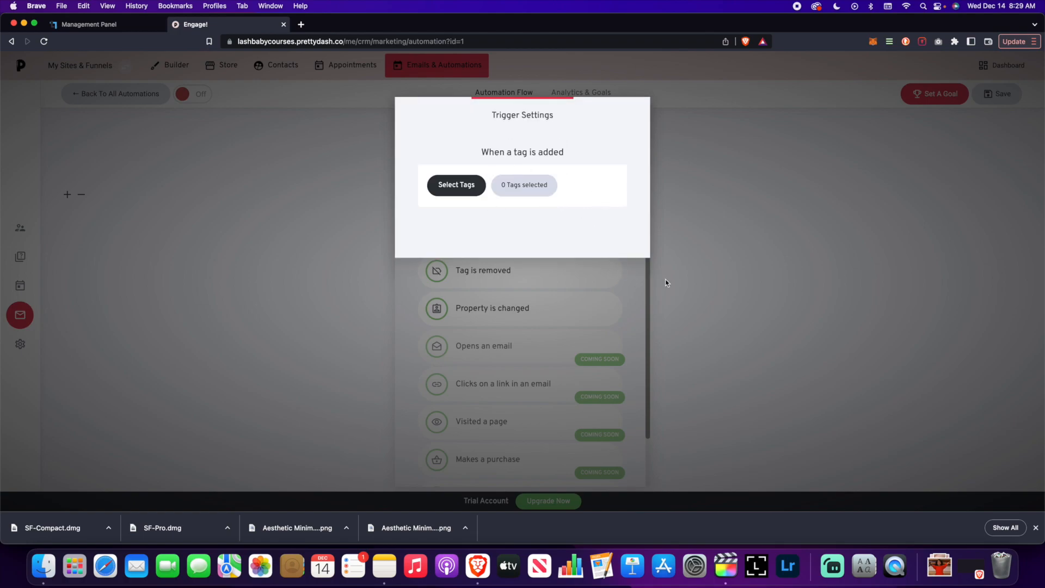
Back out of the trigger setup without a trigger and bring up Add Automation Step.
left_click(713, 275)
left_click(724, 238)
left_click(684, 166)
left_click(543, 181)
scroll(560, 320, "down", 8)
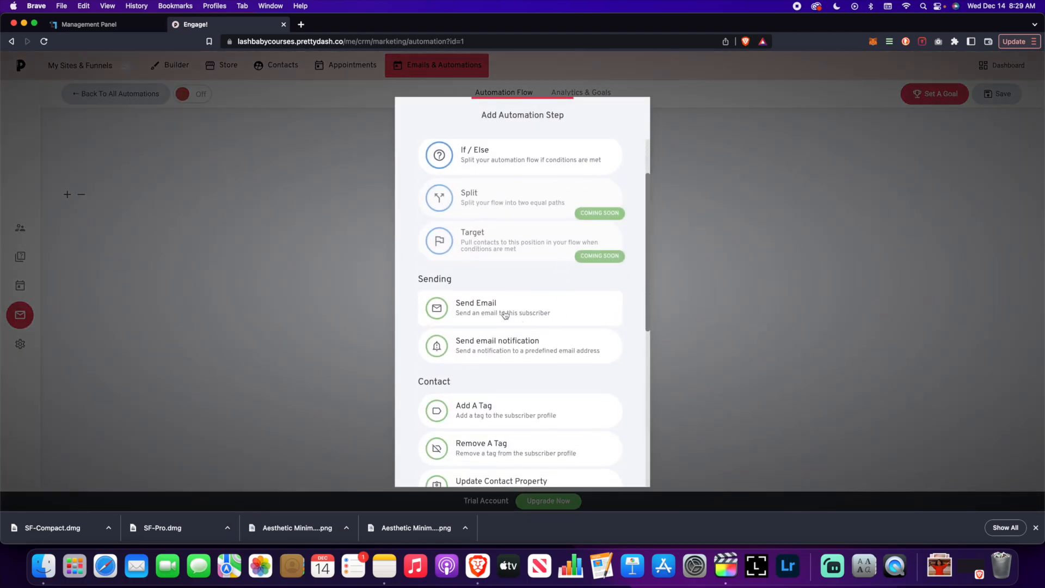
scroll(565, 393, "down", 2)
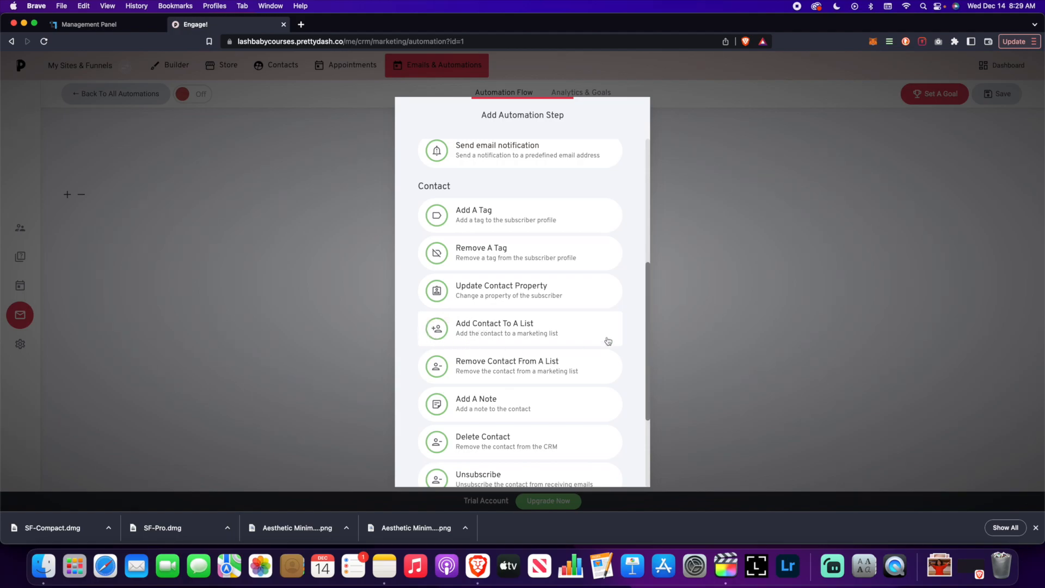
left_click(753, 278)
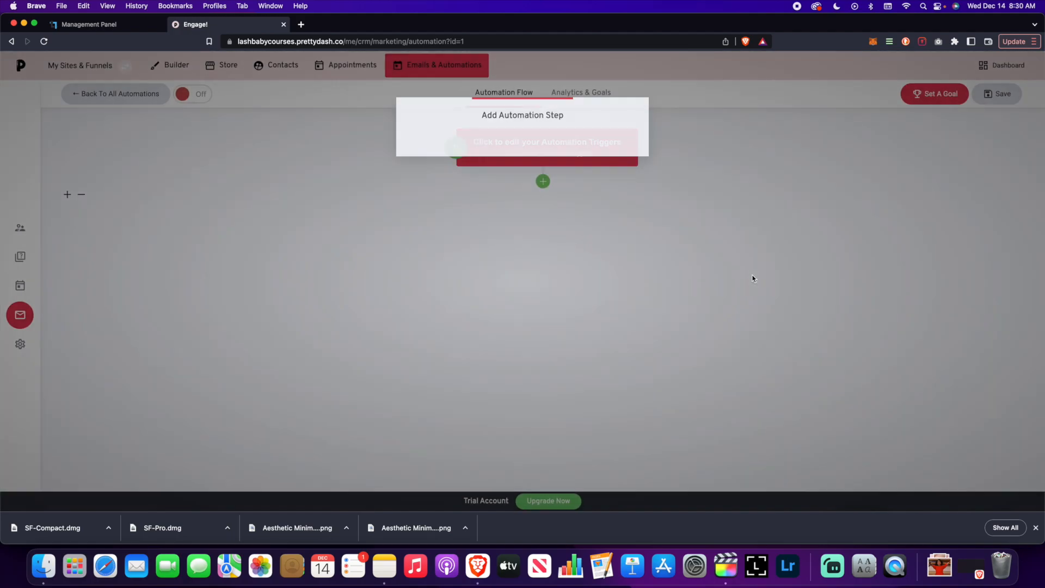